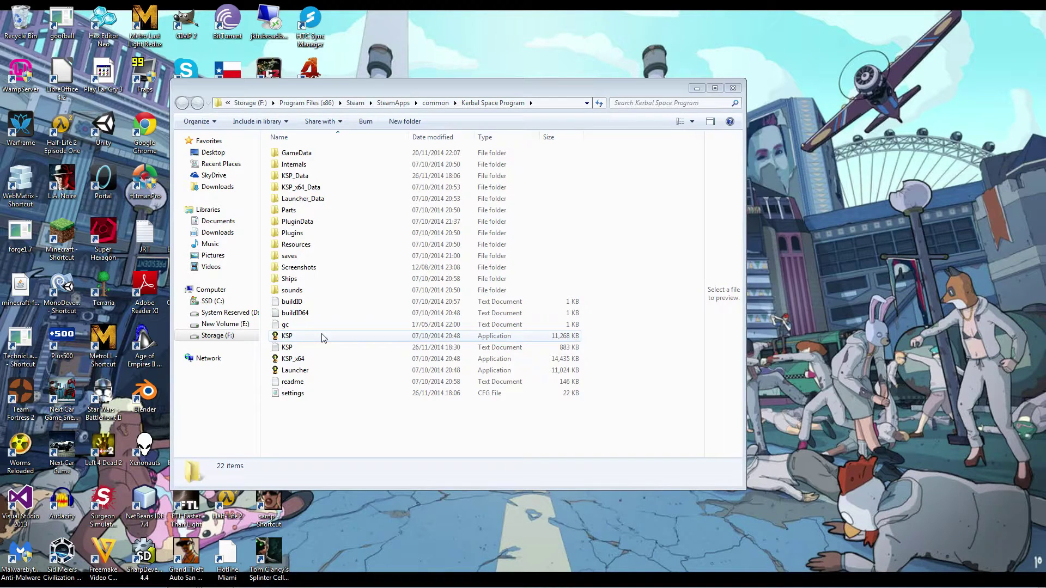
- Create a shortcut to the 32-bit KSP application in the Kerbal Space Program folder
left_click(322, 338)
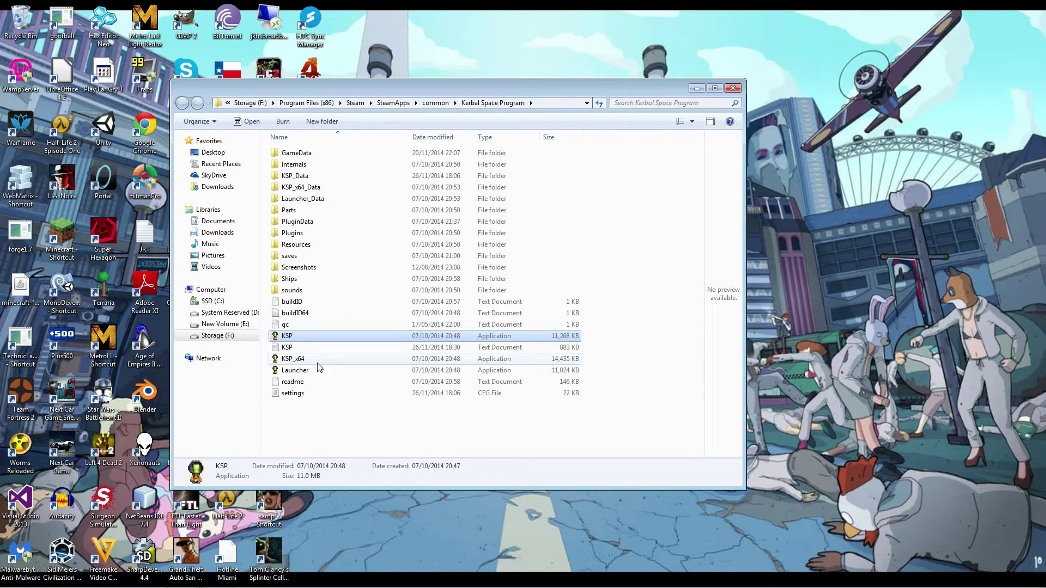
left_click(318, 359)
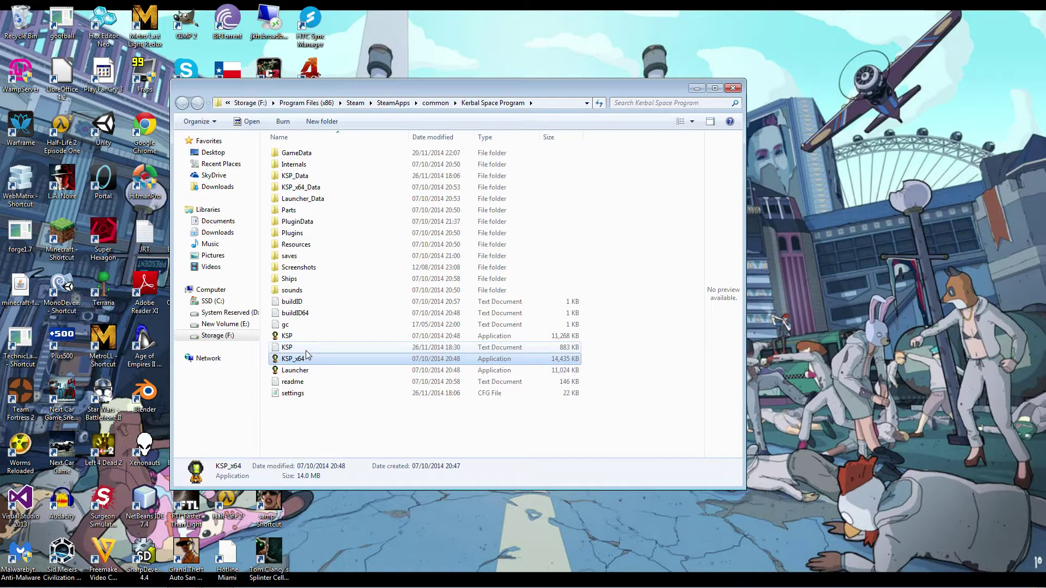
left_click(287, 337)
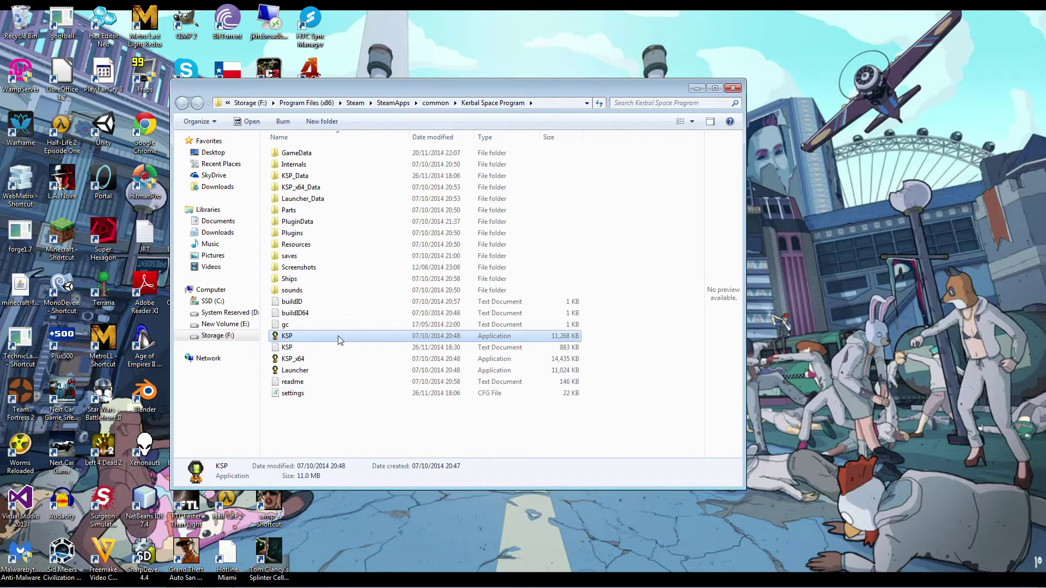
key("F2")
key("Escape")
right_click(338, 335)
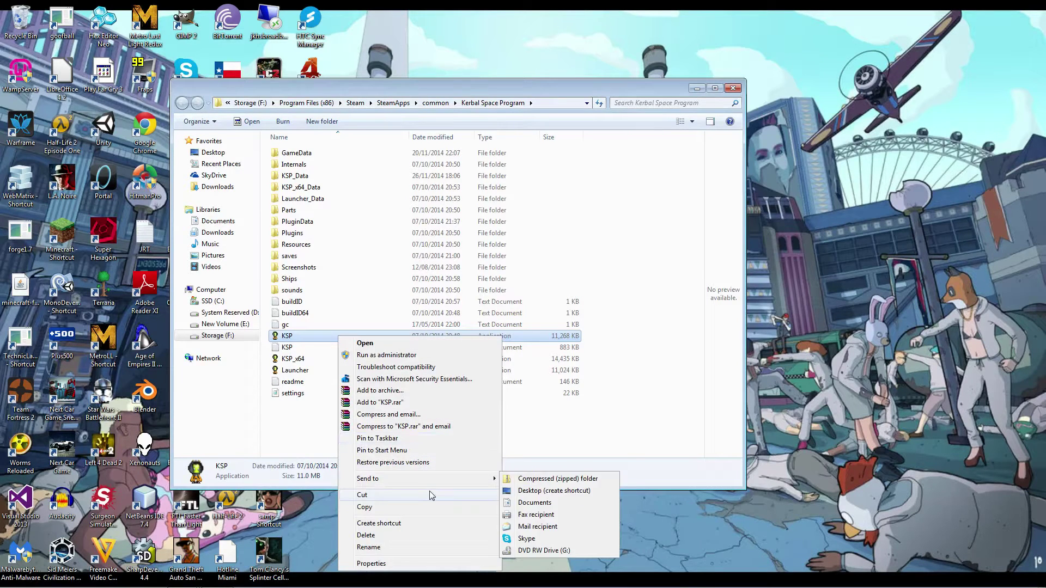
left_click(423, 523)
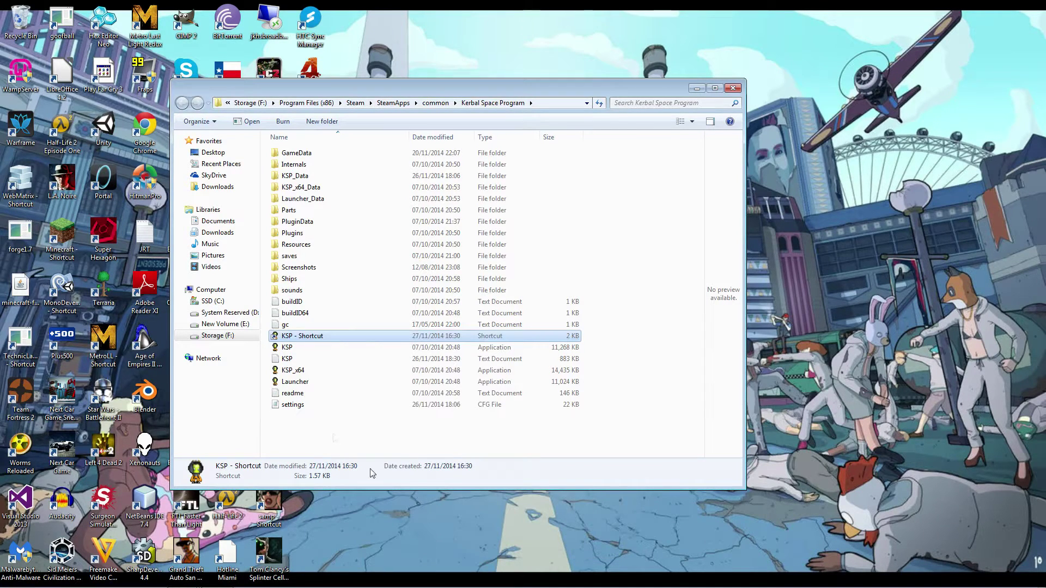
- Append the launch option -force-opengl after KSP.exe in the new shortcut's target and save its properties
right_click(291, 337)
left_click(358, 580)
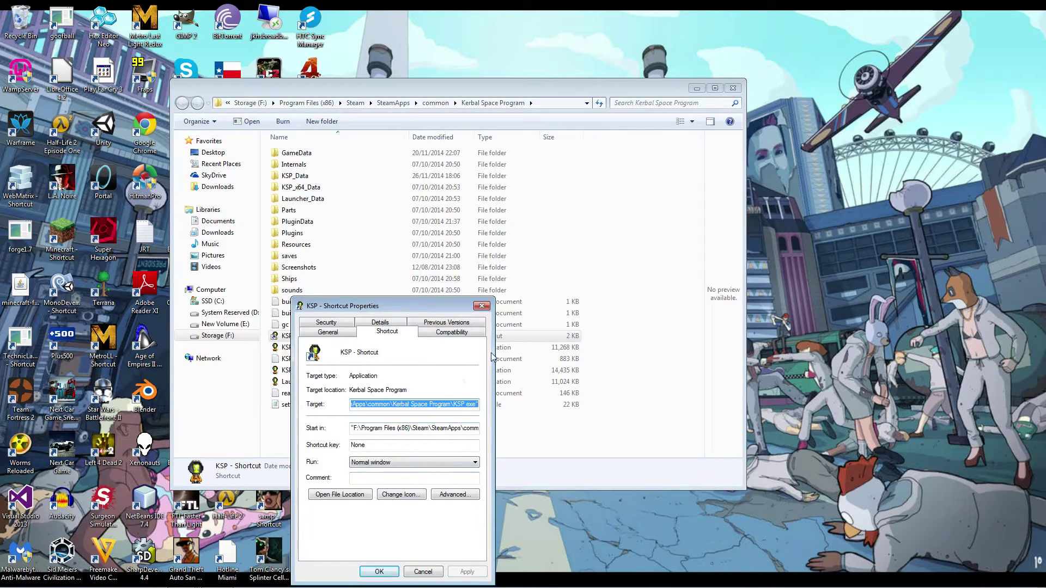
key("End")
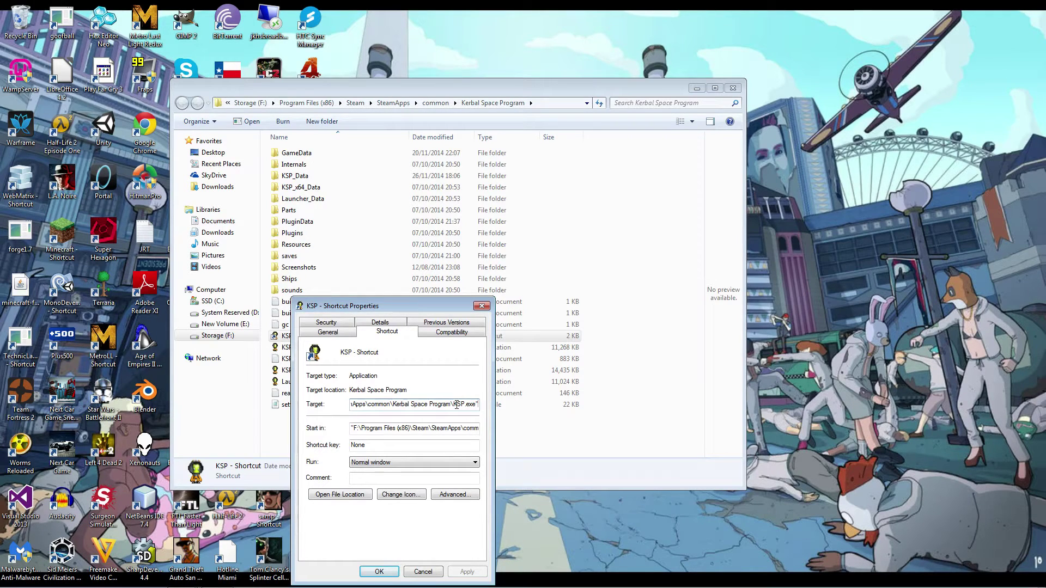
type("-")
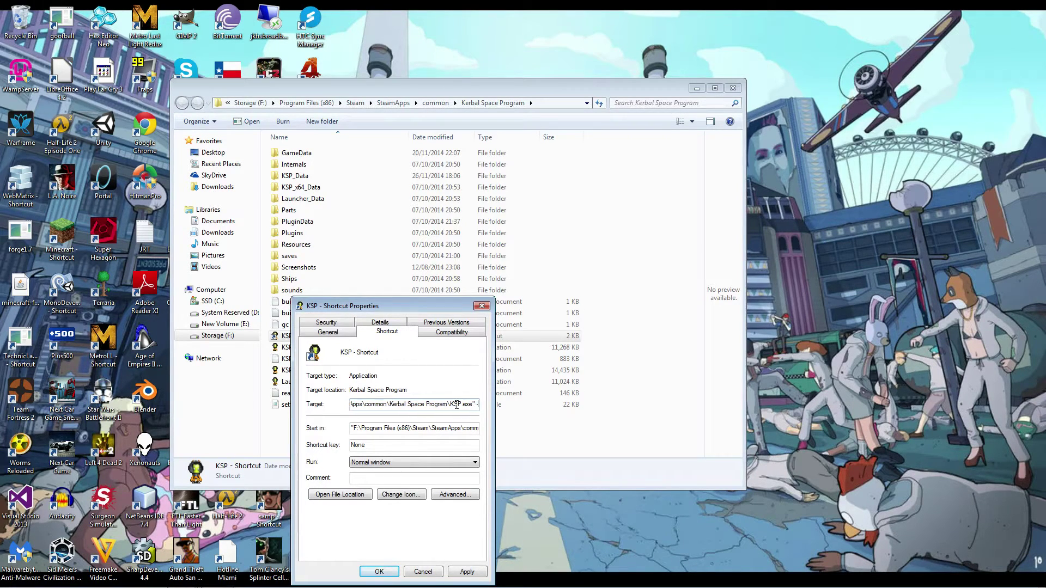
type("force")
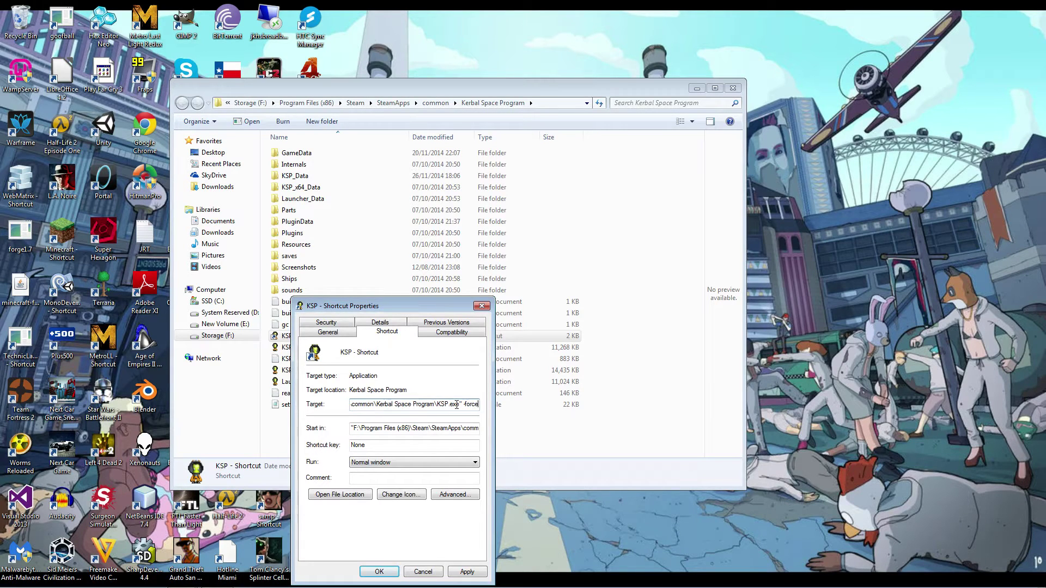
type("-p")
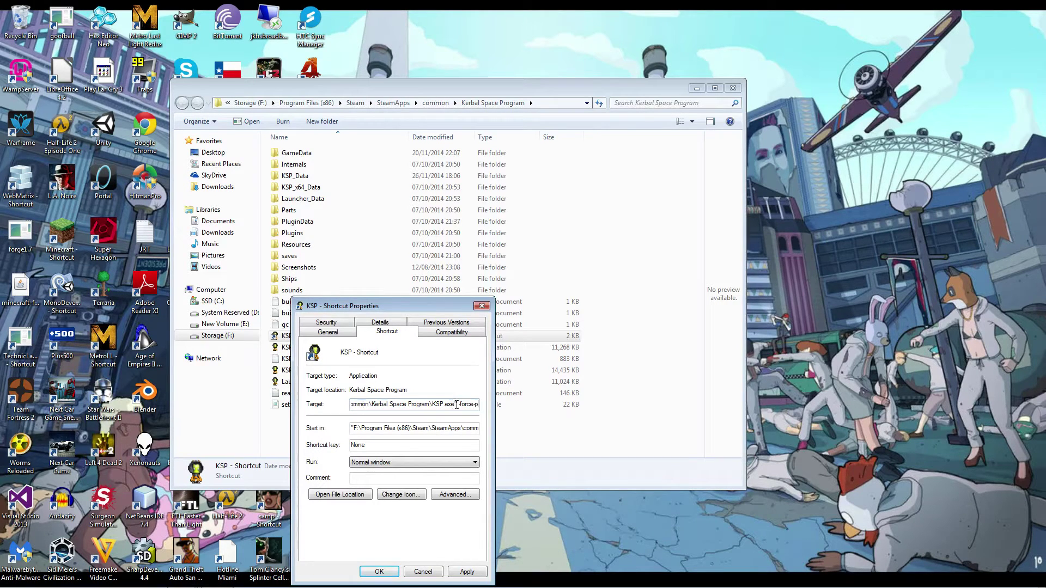
key("BackSpace")
type("opengl")
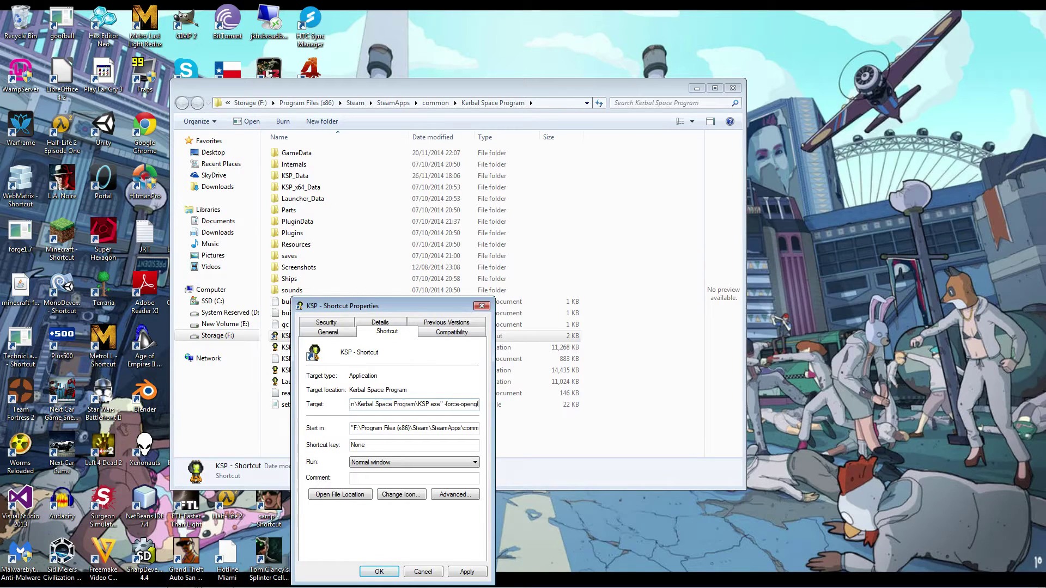
left_click(380, 571)
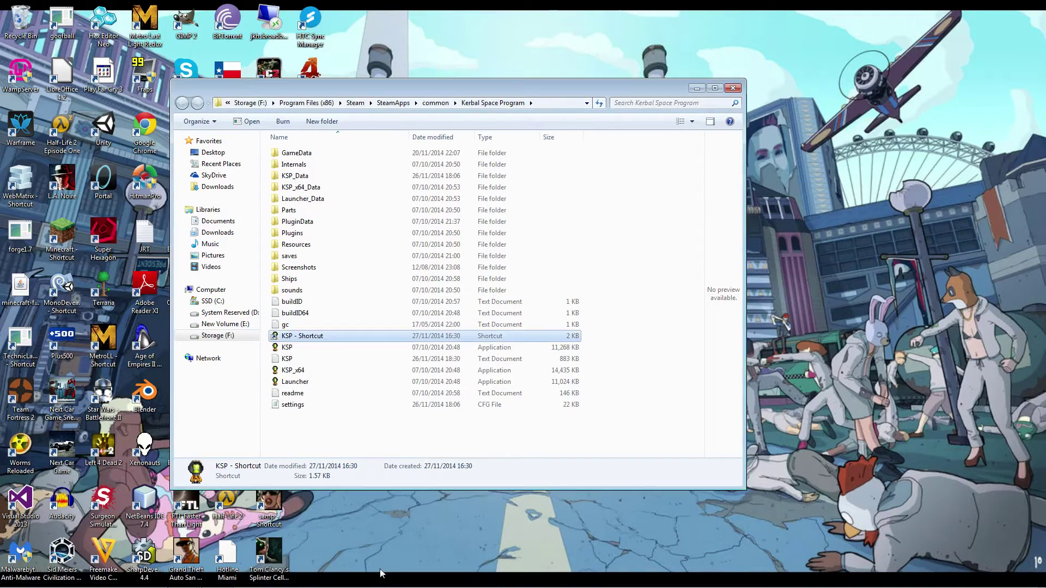
- Launch the game from the KSP shortcut and bring its window to the front
double_click(303, 336)
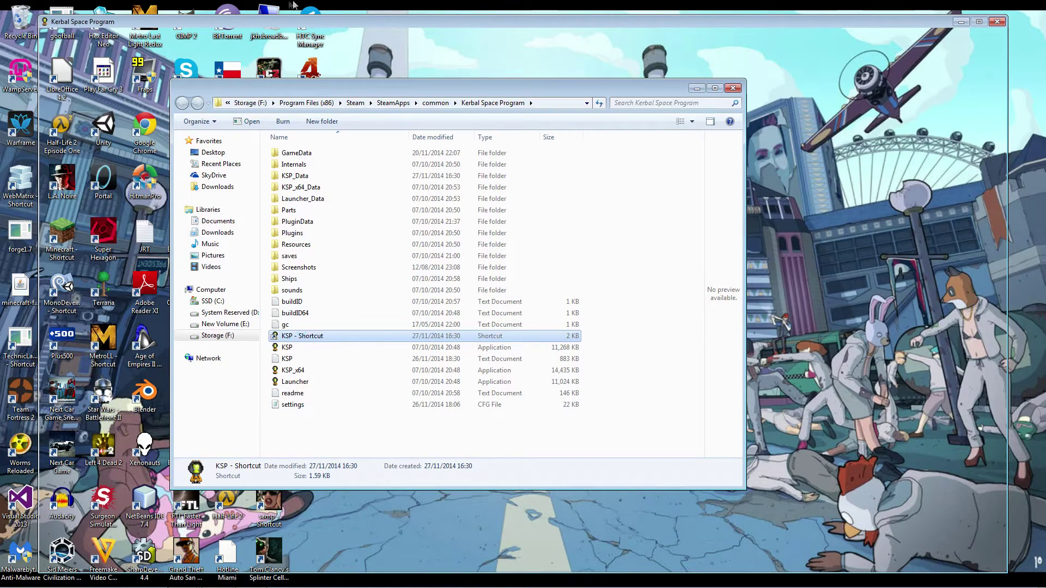
left_click(330, 21)
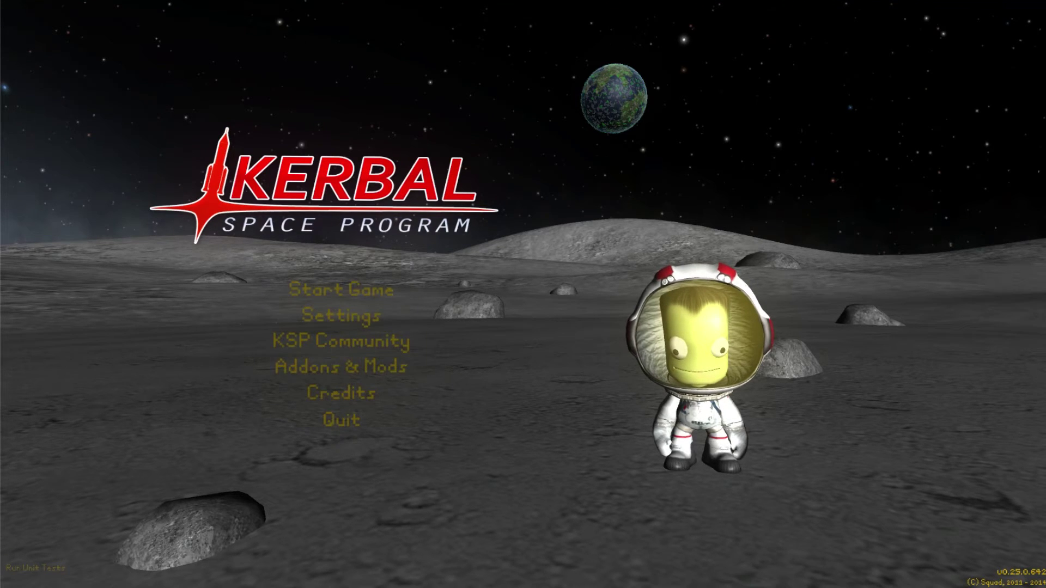
- Open Windows Task Manager and enlarge its process list to examine the memory use of KSP.exe
key("ctrl+shift+Escape")
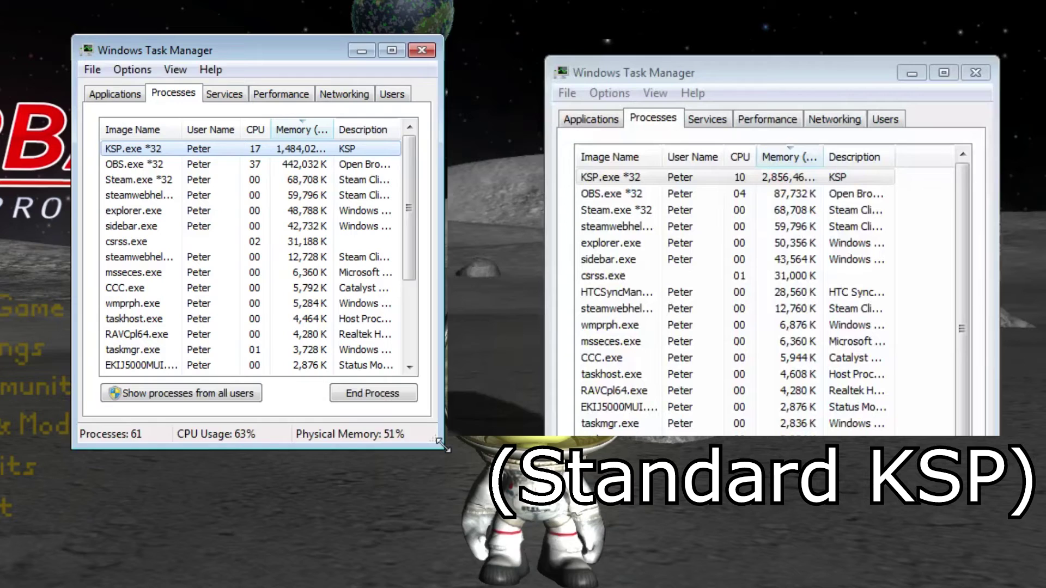
left_click_drag(637, 379, 734, 446)
left_click_drag(599, 575, 467, 556)
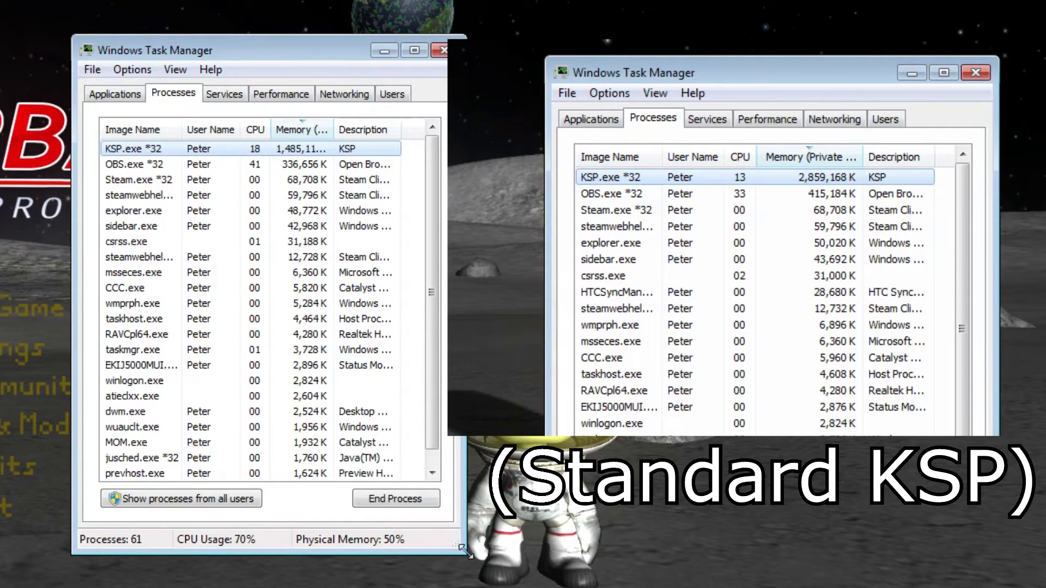
left_click_drag(464, 551, 496, 564)
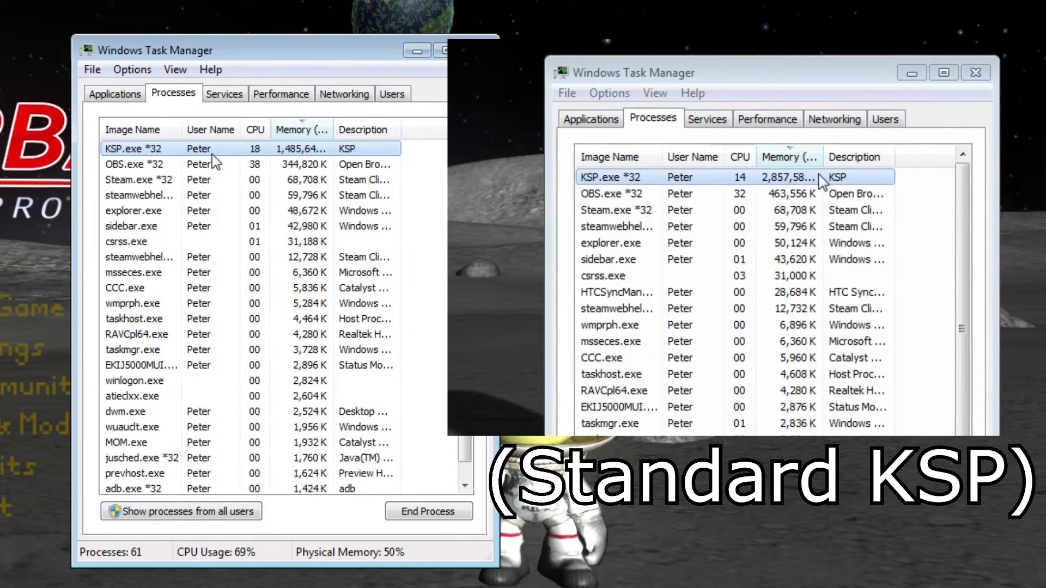
left_click_drag(822, 157, 865, 156)
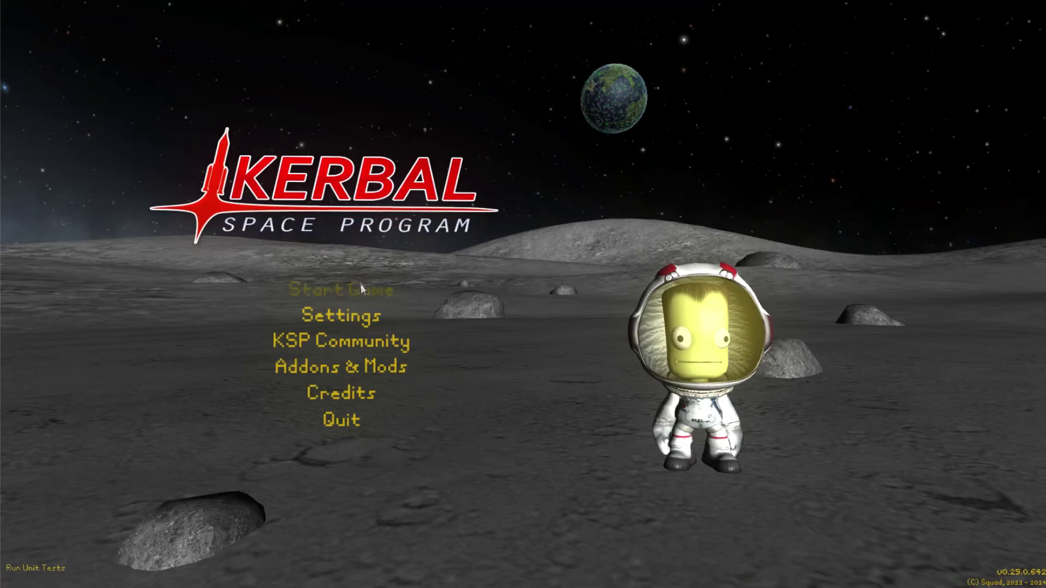
- Switch to Kerbal Space Program and resume the saved game to enter the space center
left_click(361, 284)
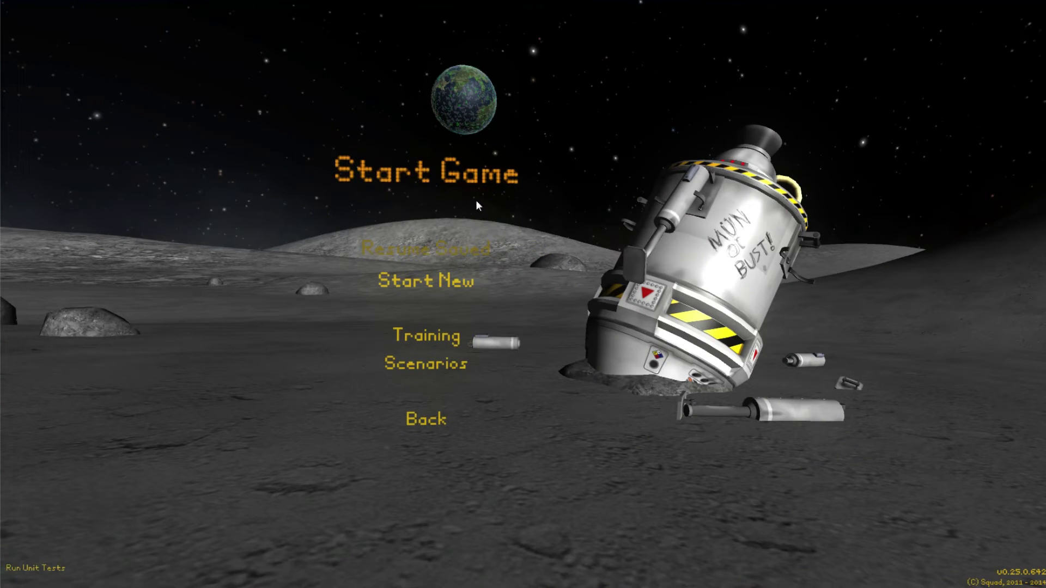
left_click(479, 254)
left_click(490, 238)
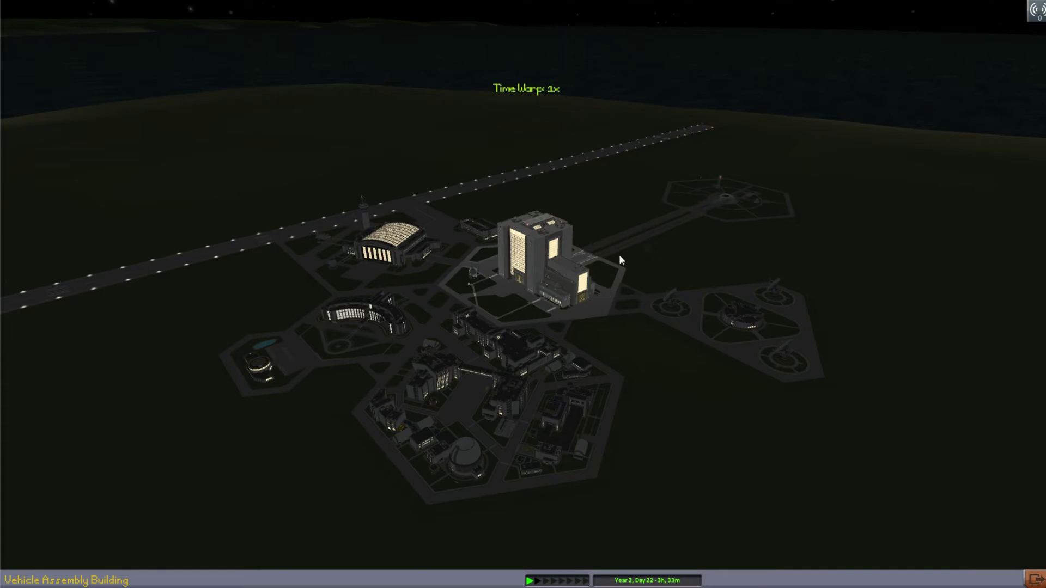
- Open the launch pad's mission list and launch the stock Kerbal X vessel
left_click(815, 293)
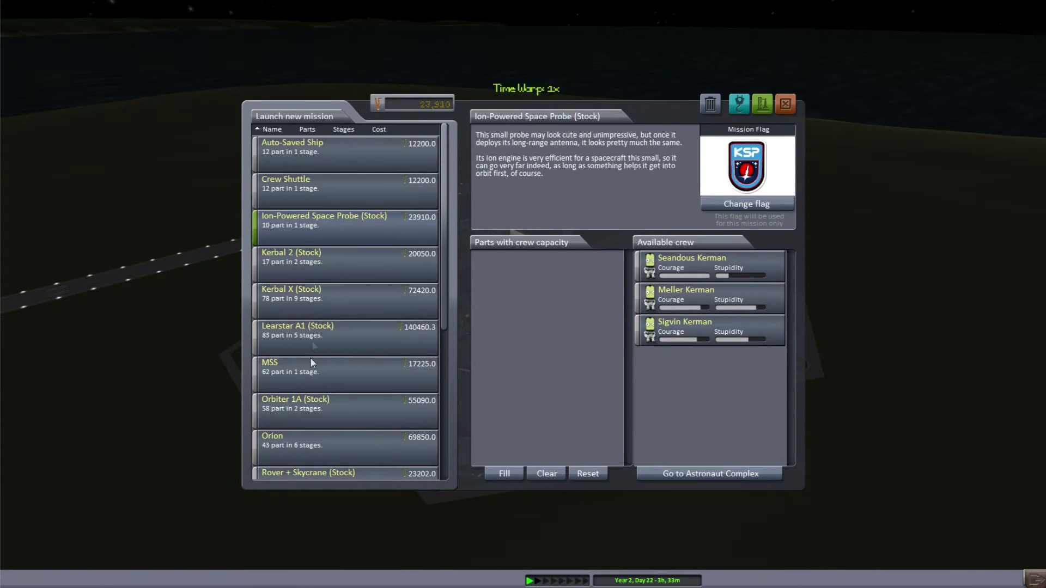
left_click(322, 308)
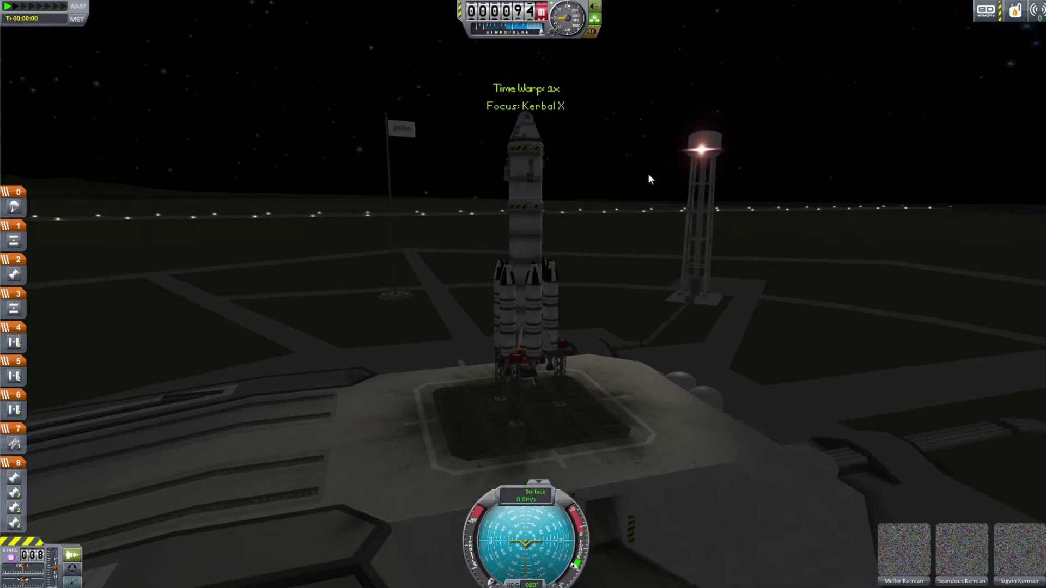
- Examine the Kerbal X rocket and the launch pad surroundings from several sides and distances
key("Left")
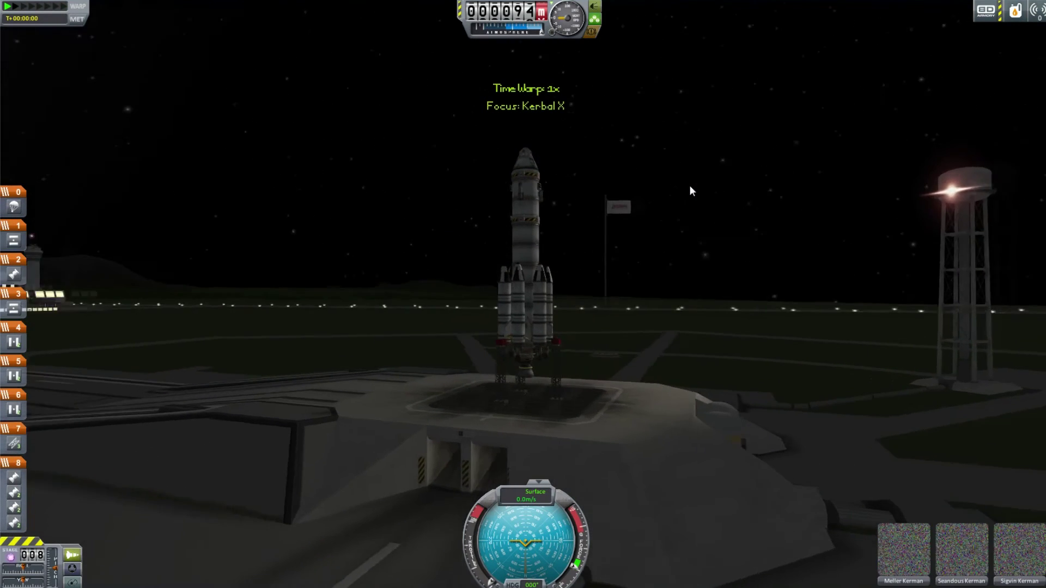
key("Left")
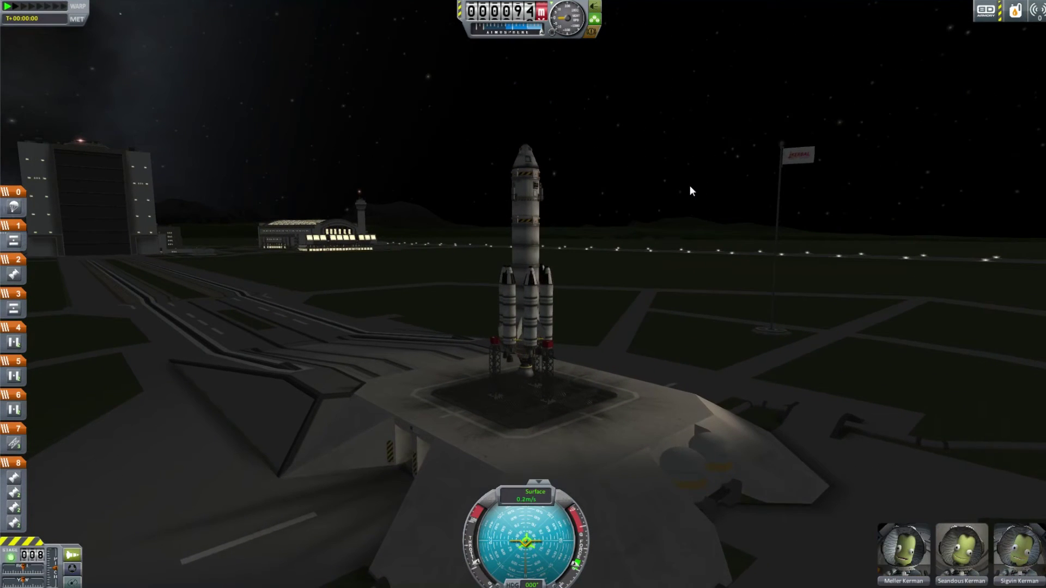
key("Down")
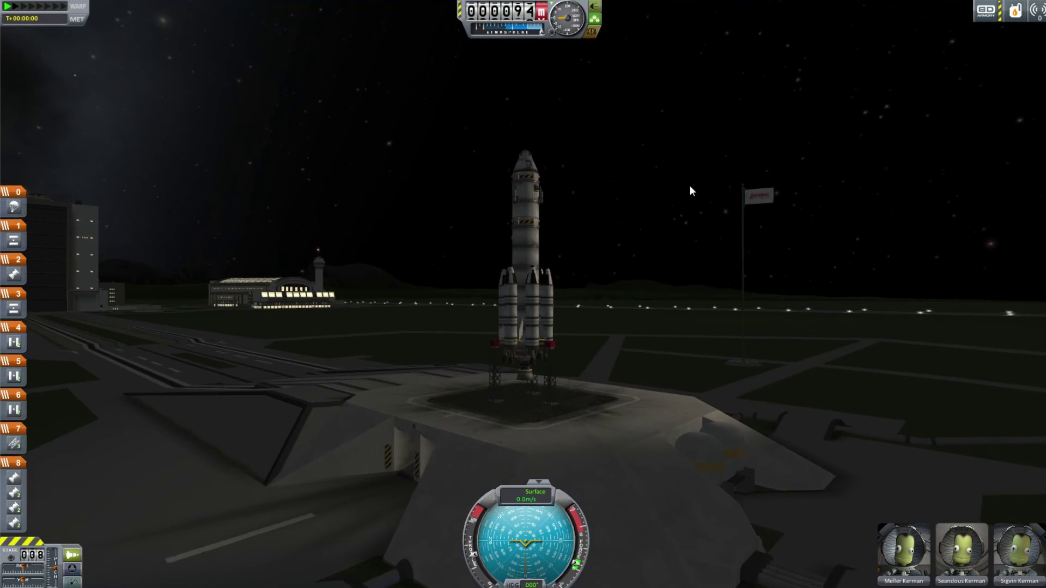
key("Up")
key("Right")
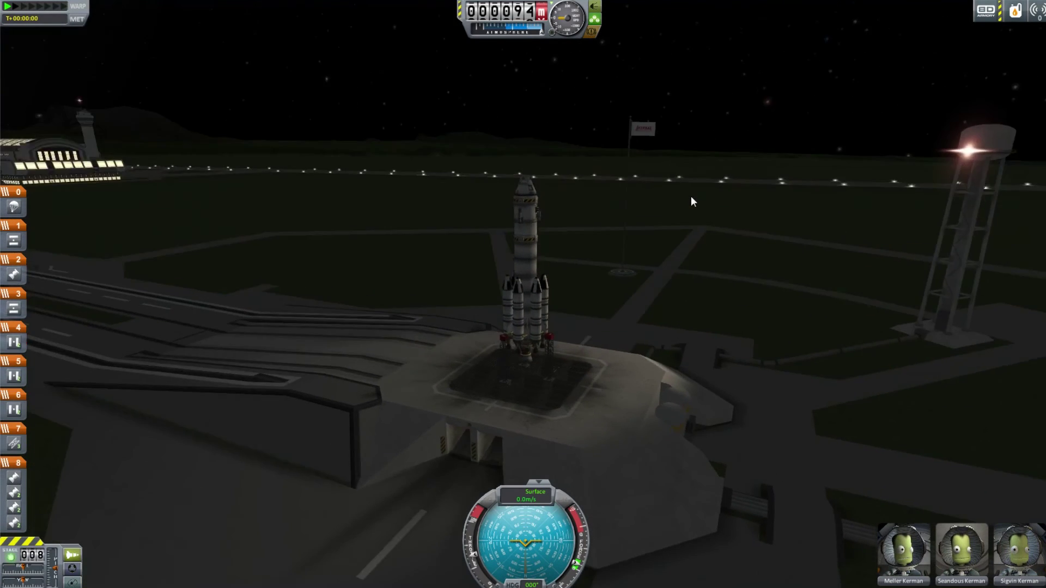
key("Down")
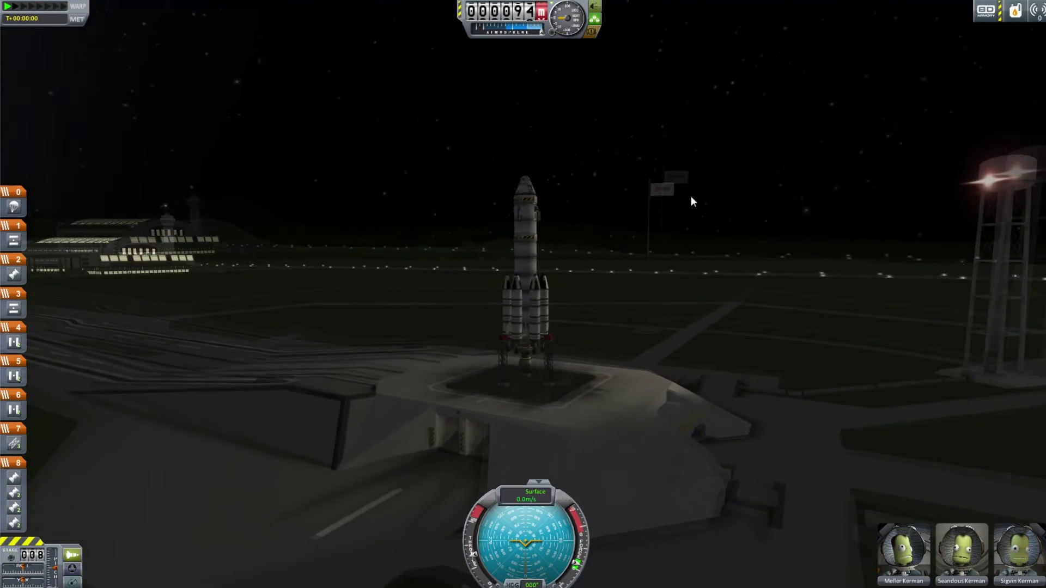
key("Left")
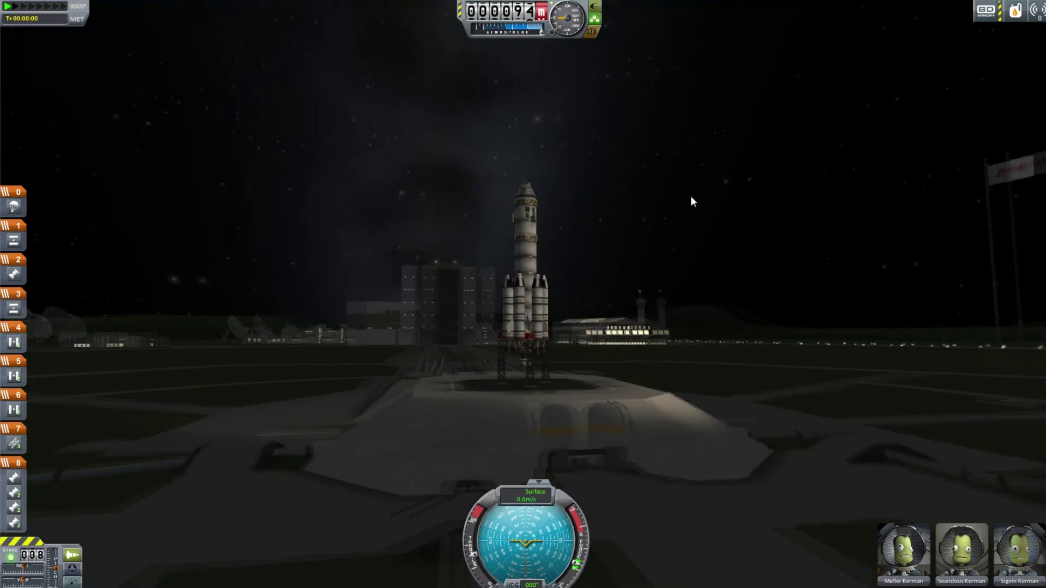
key("Up")
key("Left")
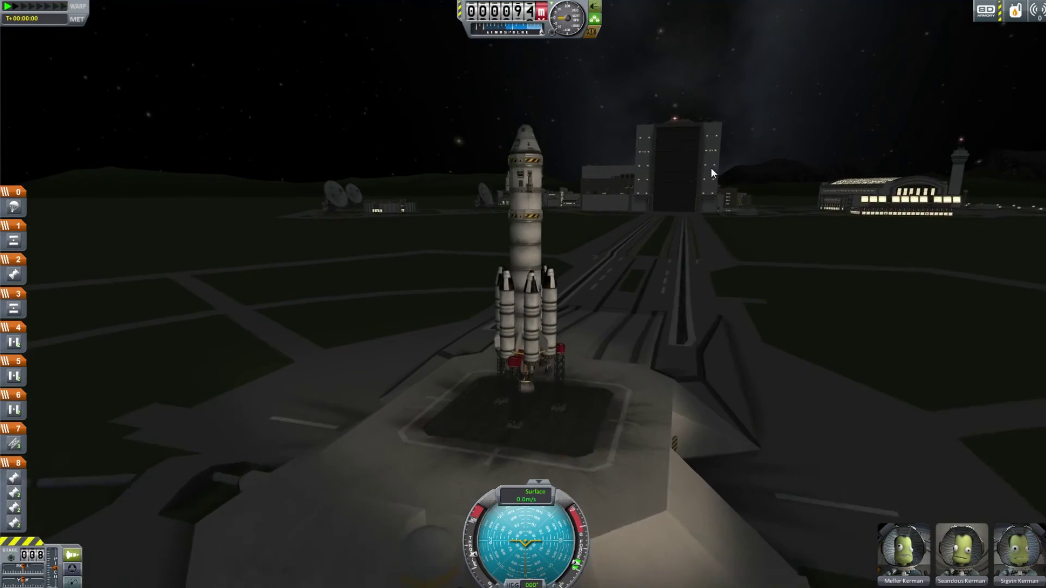
key("Right")
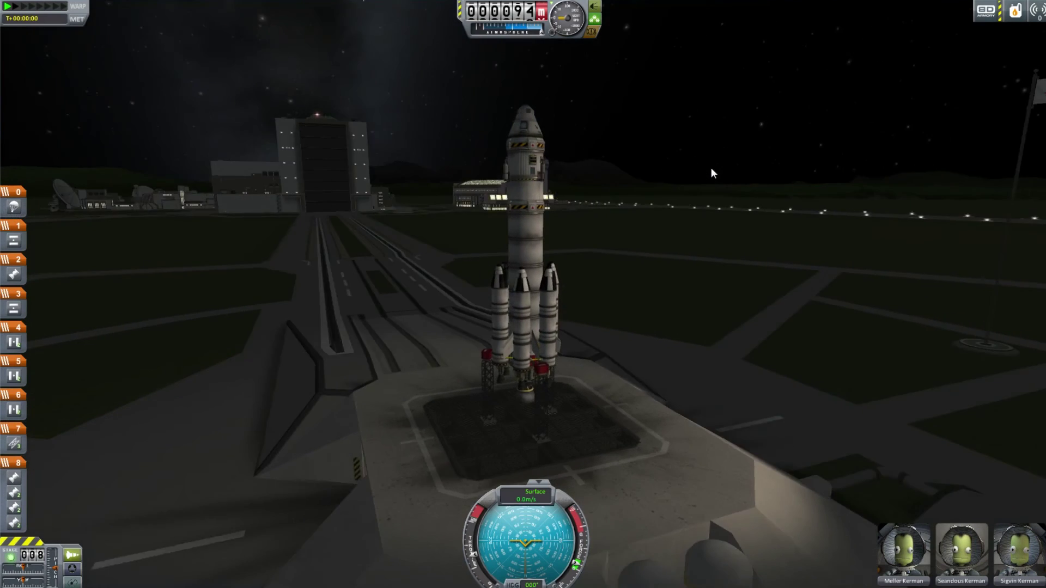
key("Right")
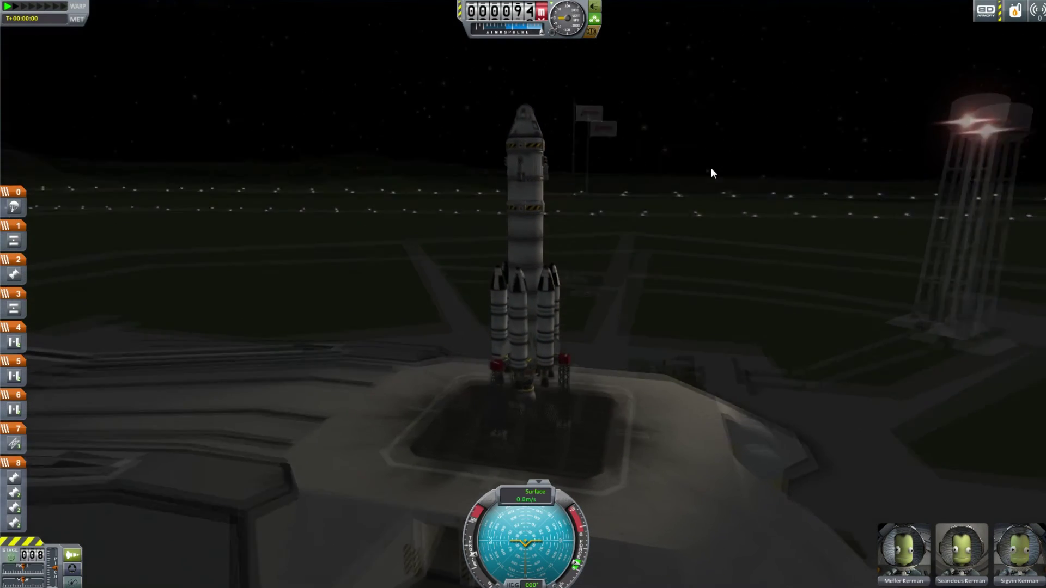
scroll(711, 167, "down", 3)
key("Right")
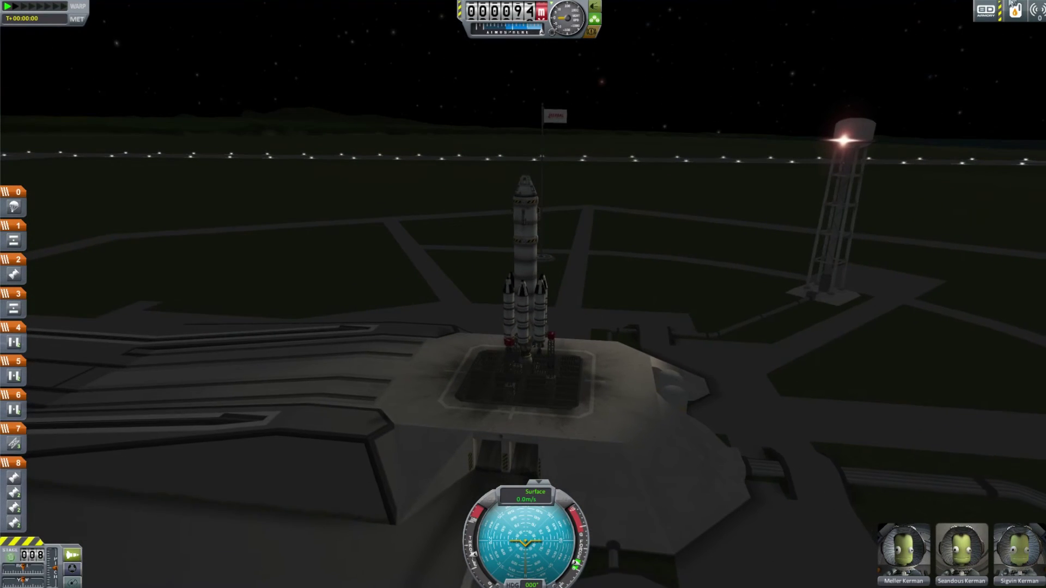
- Show the vessel's resource readout and ignite the rocket's first-stage engines
left_click(1017, 11)
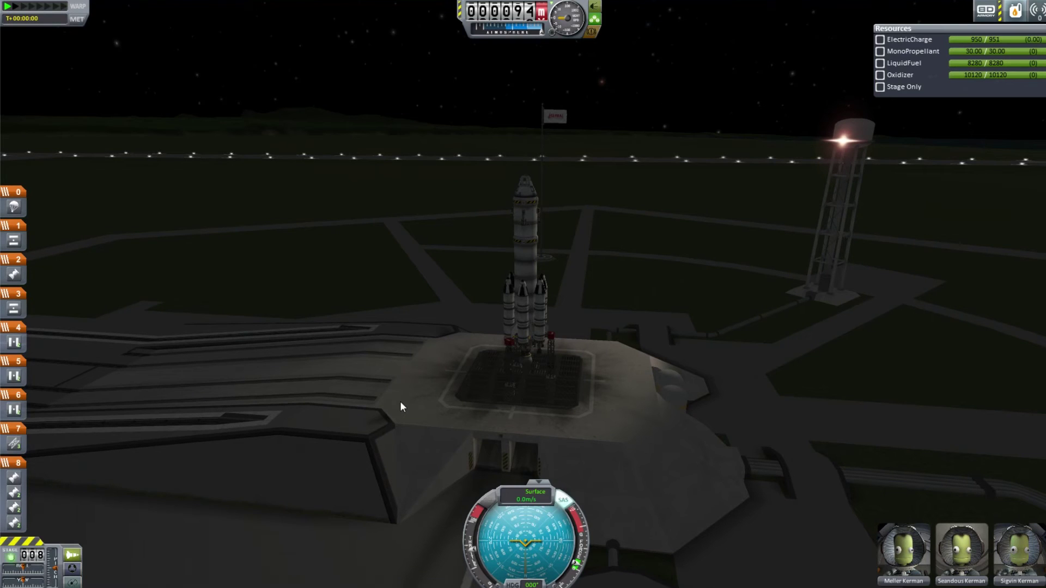
key("Down")
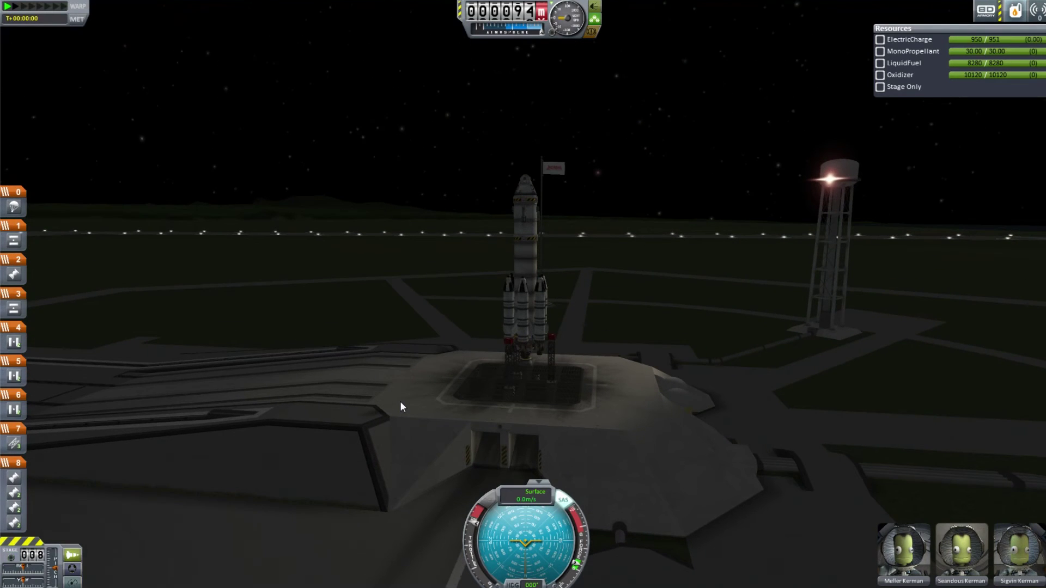
key("space")
key("Down")
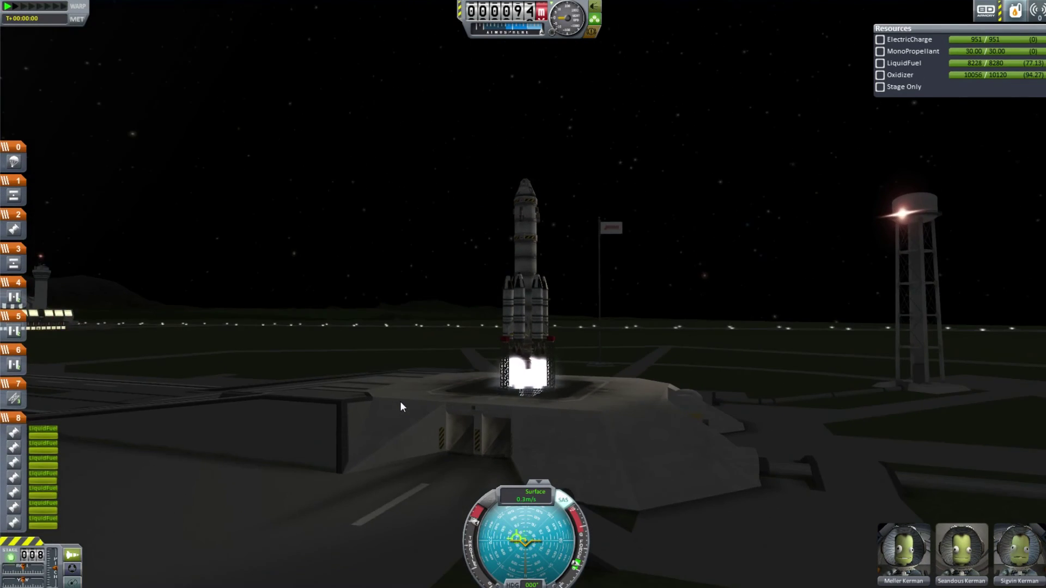
- Release the launch clamps to lift the Kerbal X off the pad, and follow the liftoff from a raised viewpoint
key("space")
key("Left")
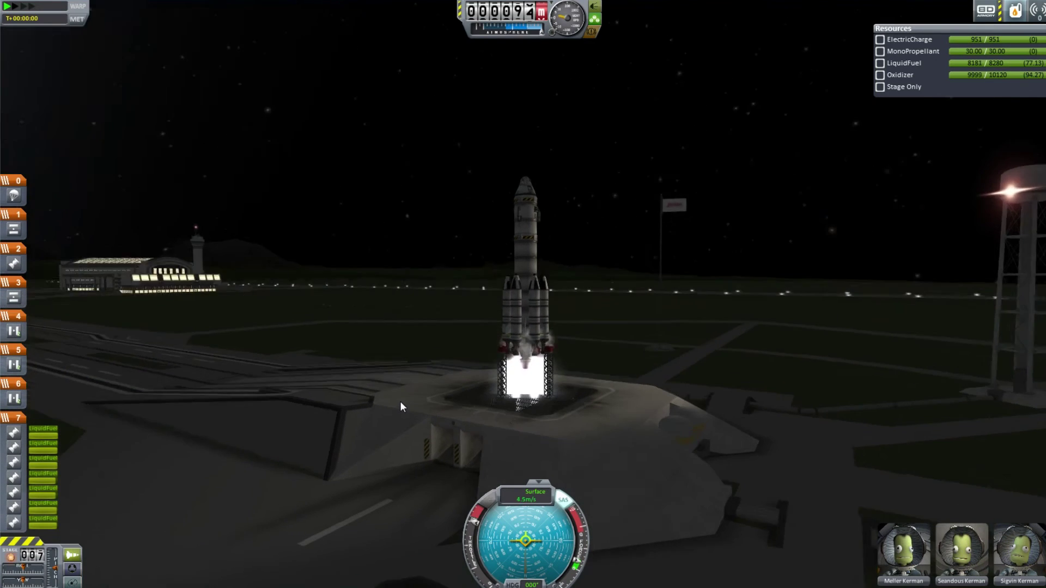
key("Left")
key("Up")
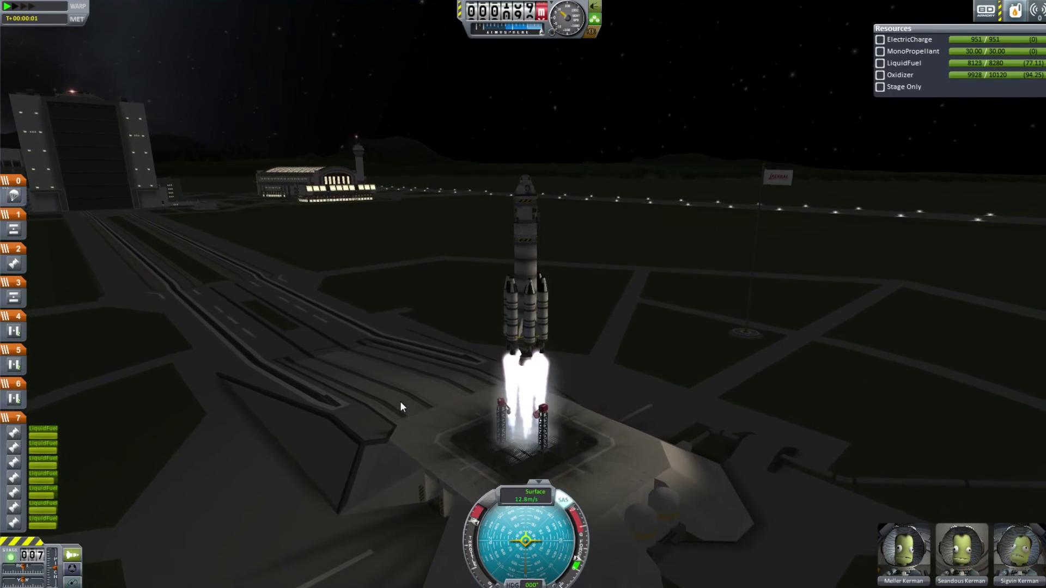
- Examine the climbing rocket against the space center buildings and night sky, circling it from low and high angles and closer up
key("Down")
key("Left")
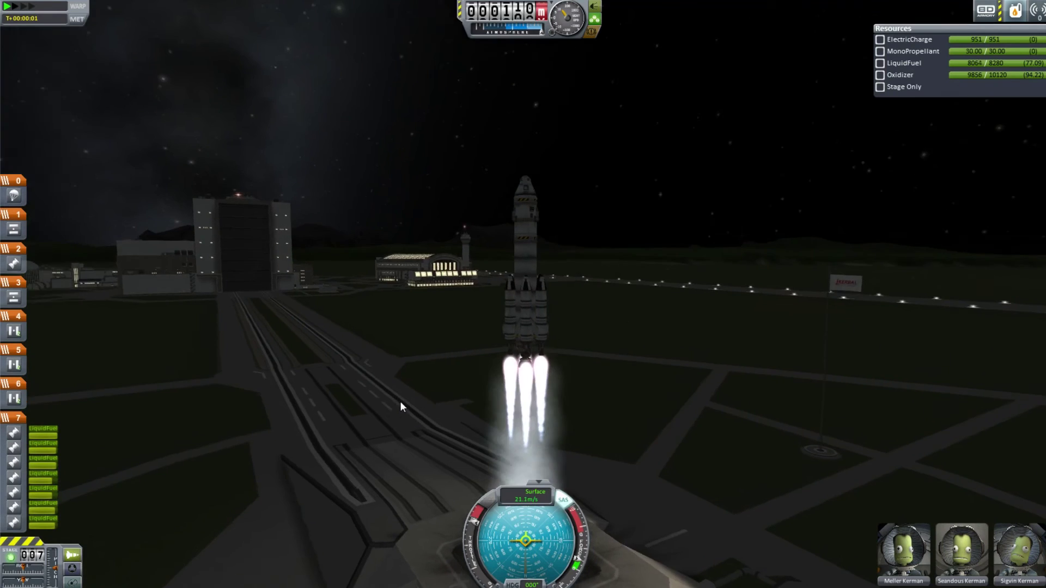
key("Left")
key("Up")
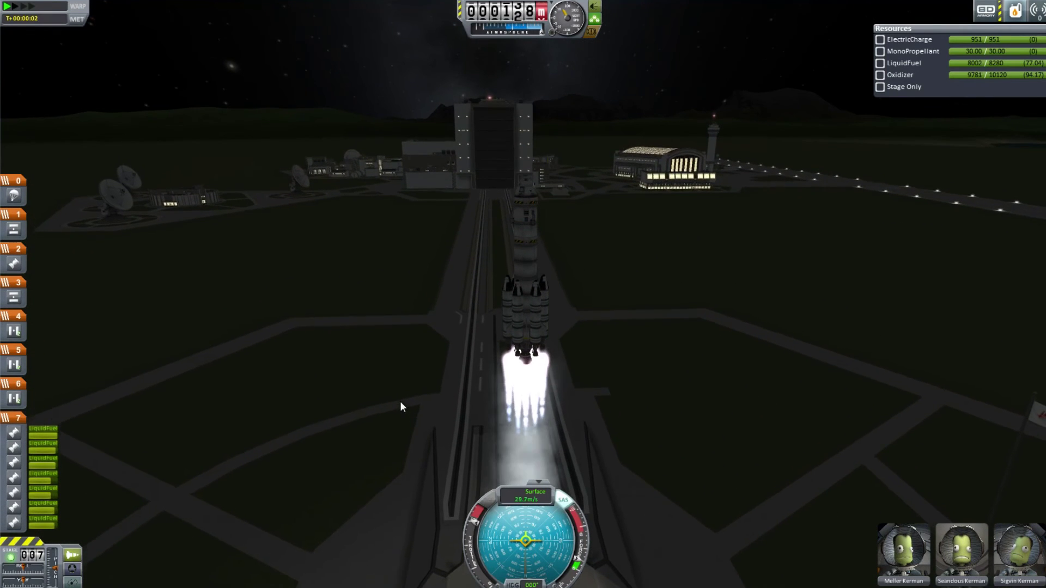
key("Down")
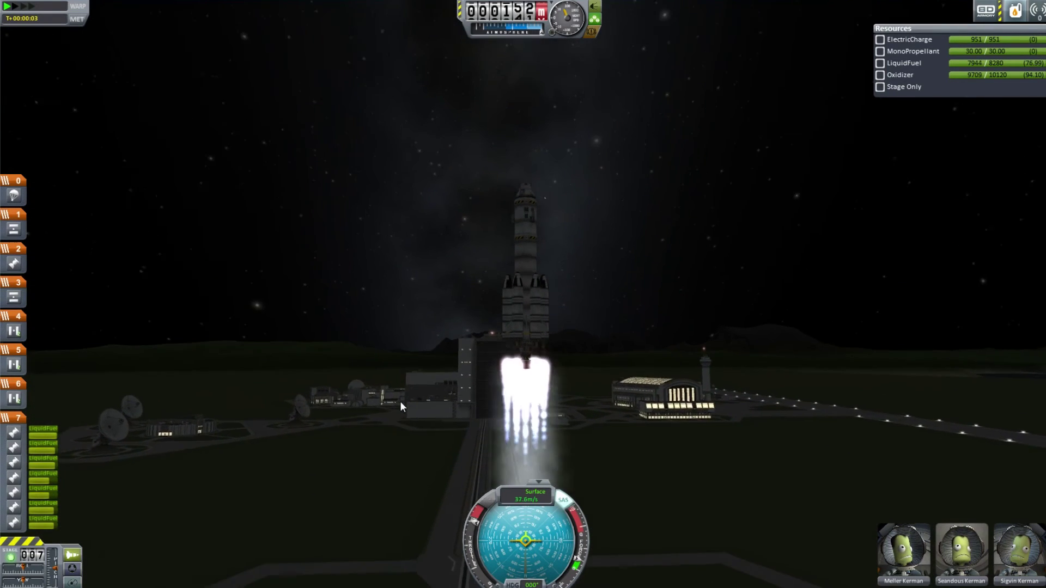
key("Down")
key("Up")
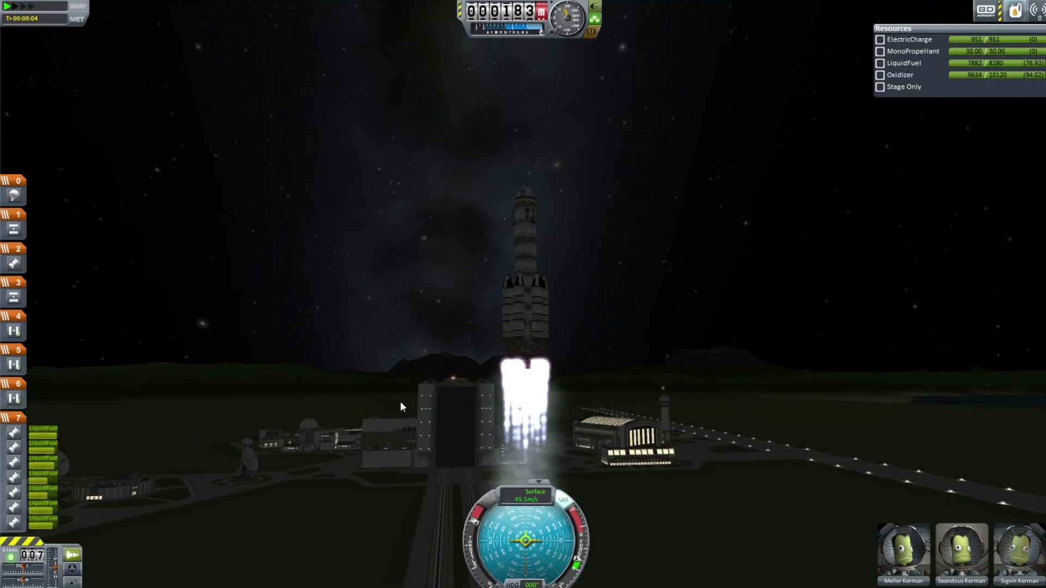
scroll(400, 407, "up", 3)
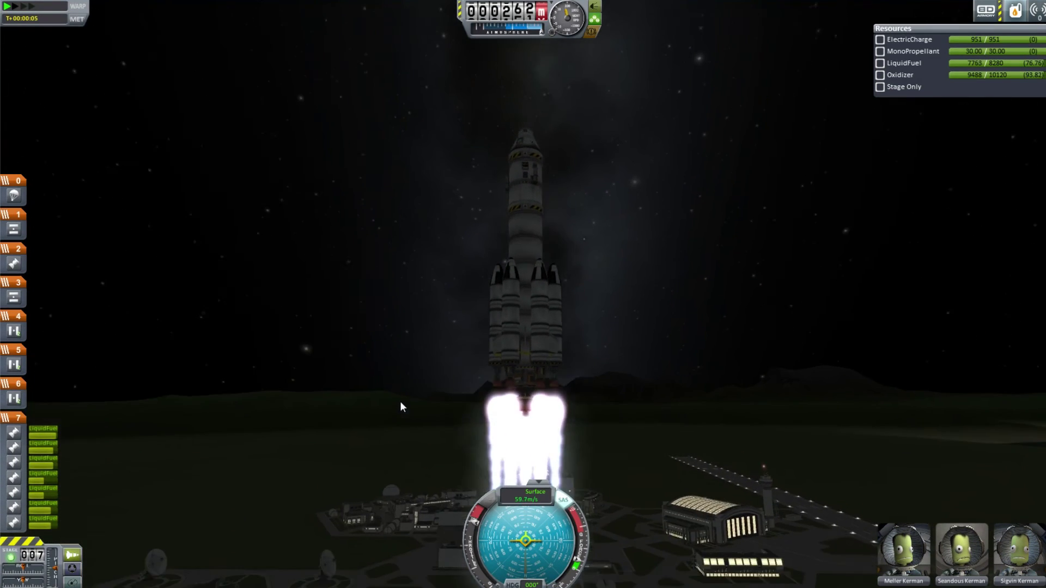
key("Up")
key("Left")
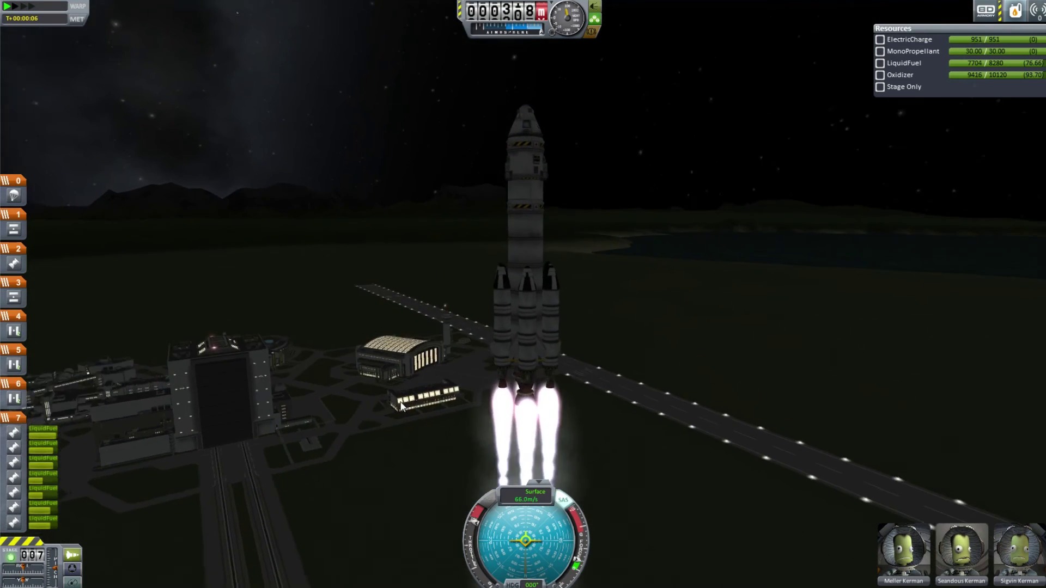
- Examine the ascending rocket against the coastline and sky, and from above over the runway and launch pad
key("Down")
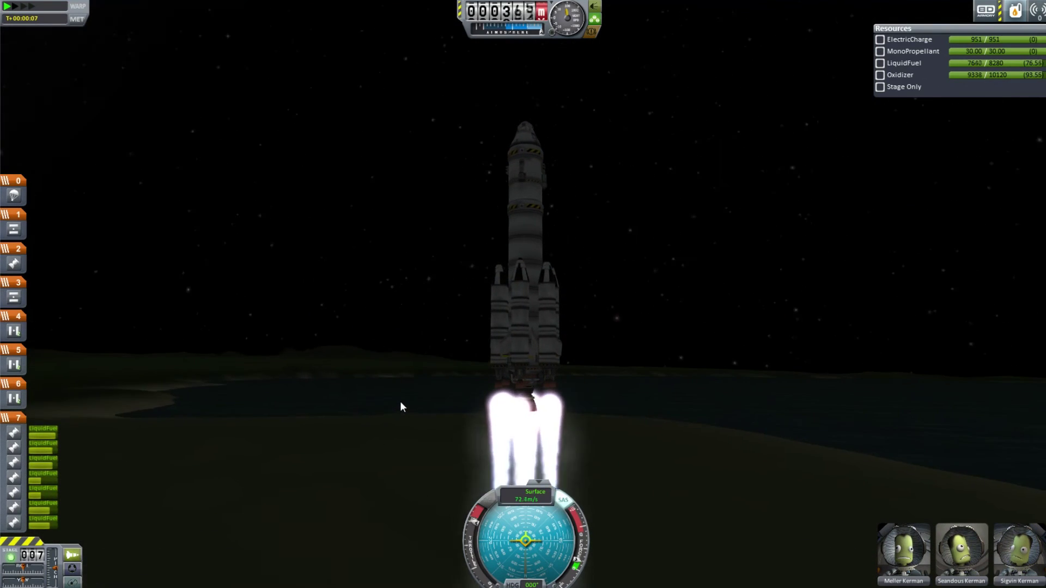
key("Up")
key("Down")
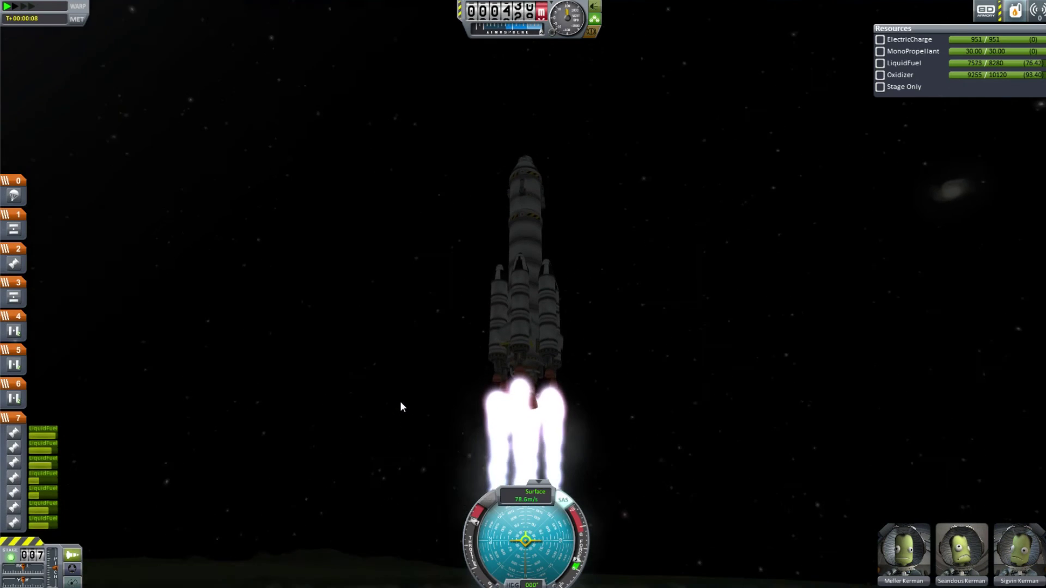
key("Down")
key("Up")
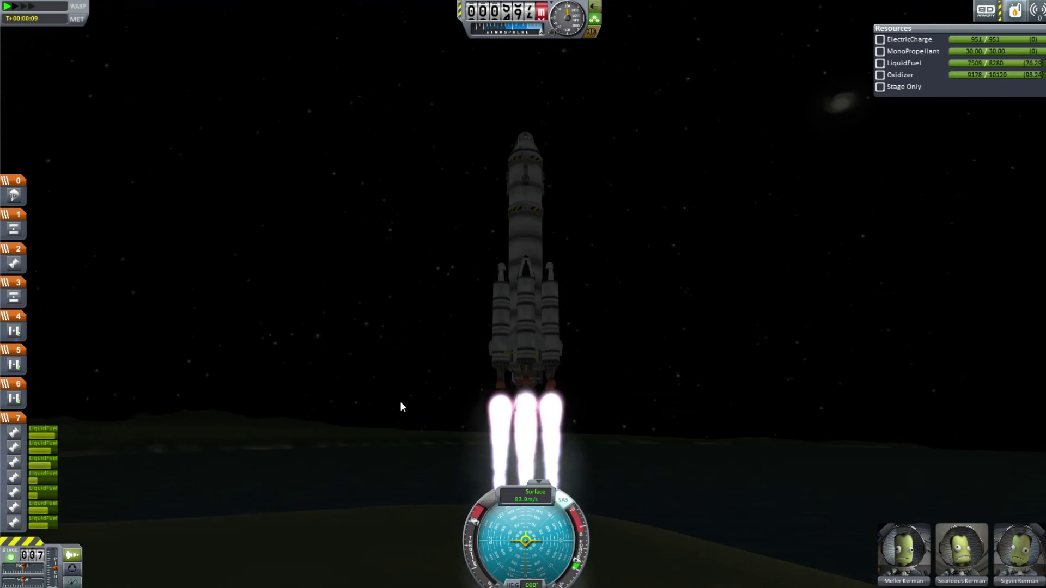
key("Up")
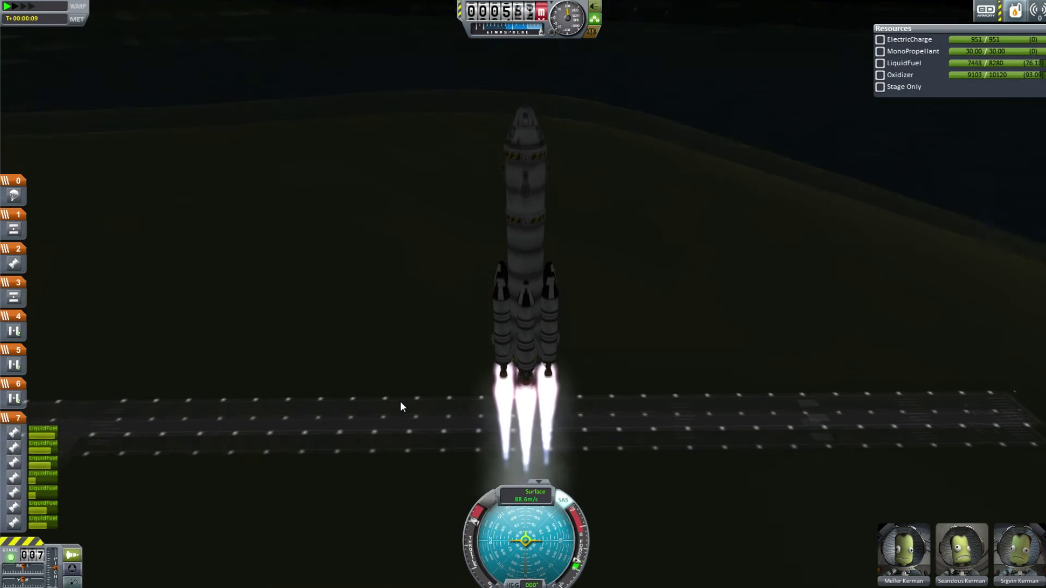
key("Up")
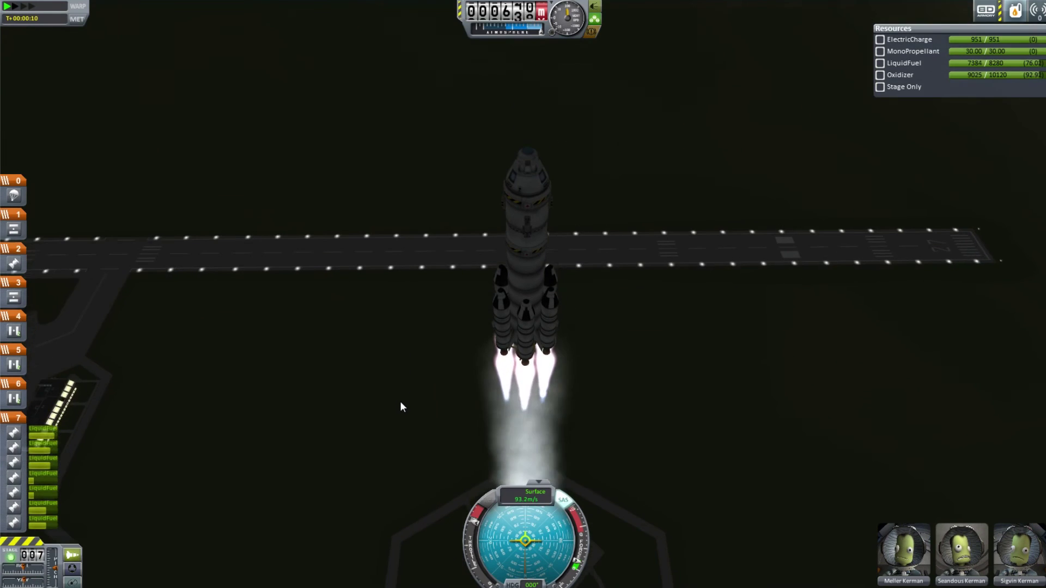
key("Up")
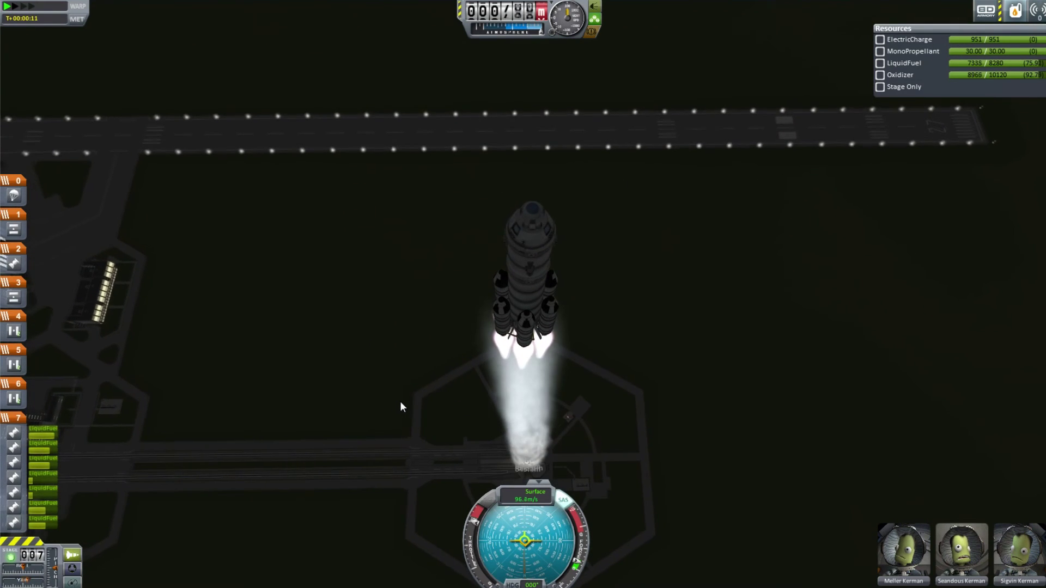
key("Down")
key("Down")
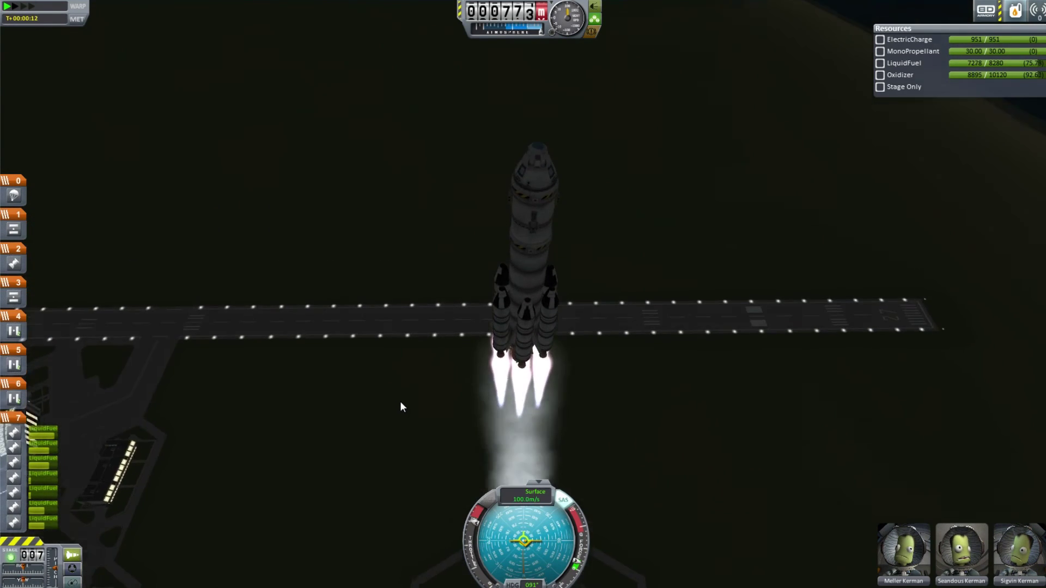
key("Left")
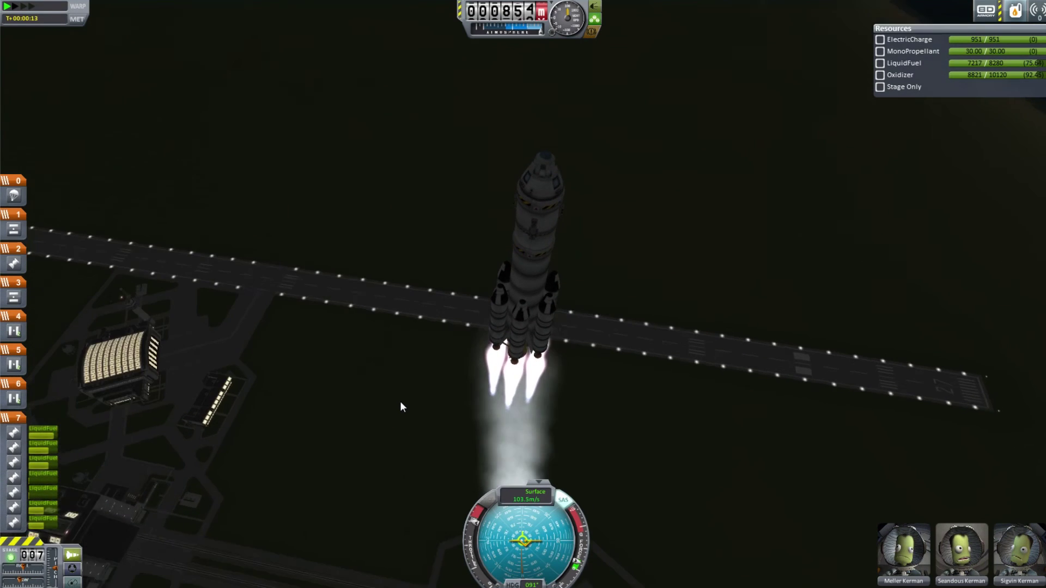
- Jettison the first pair of spent side boosters and view the rocket continuing its climb
key("space")
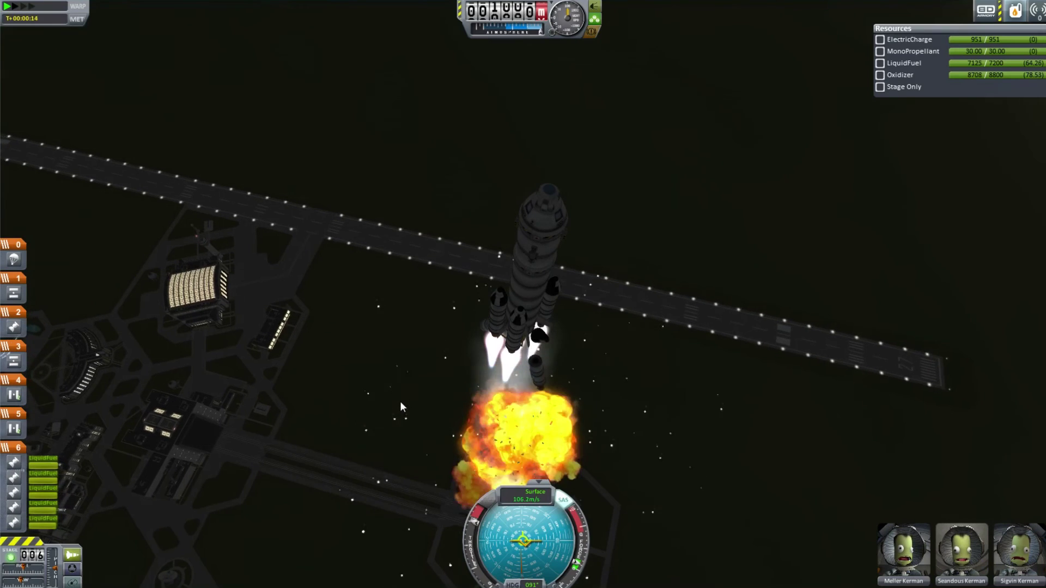
key("Down")
key("Up")
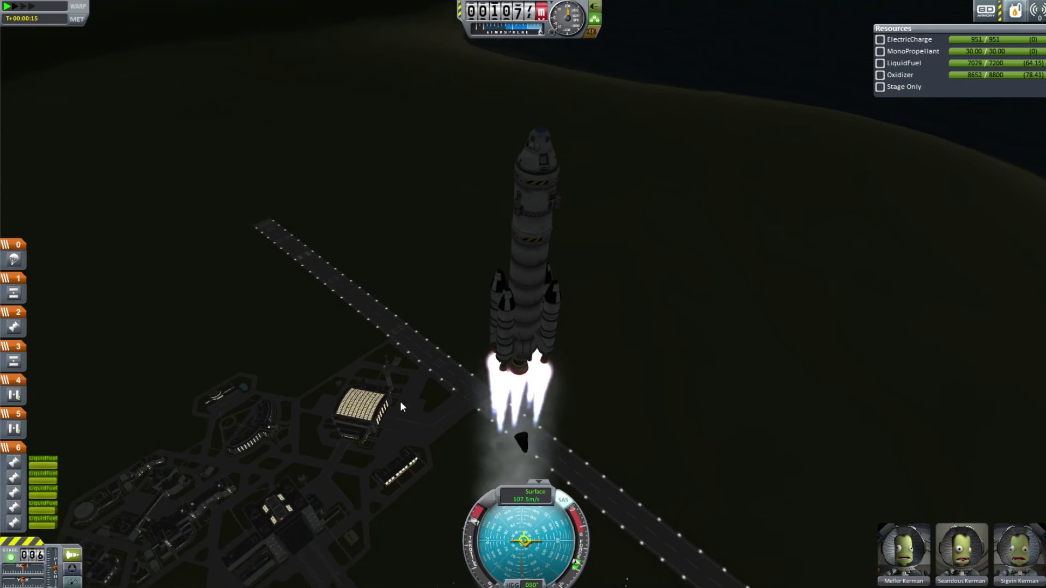